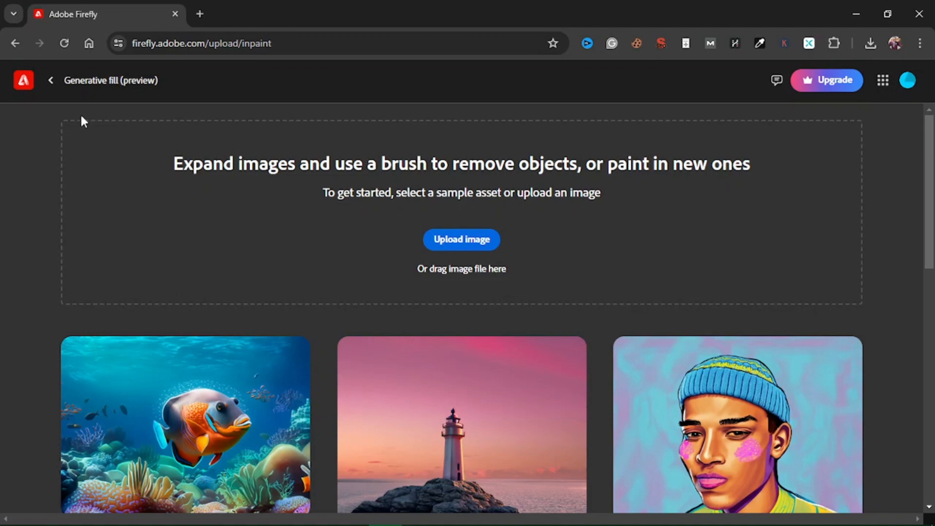
- Return to the Firefly home page and open the Text to image generator
{"action": "left_click", "coordinate": [50, 80]}
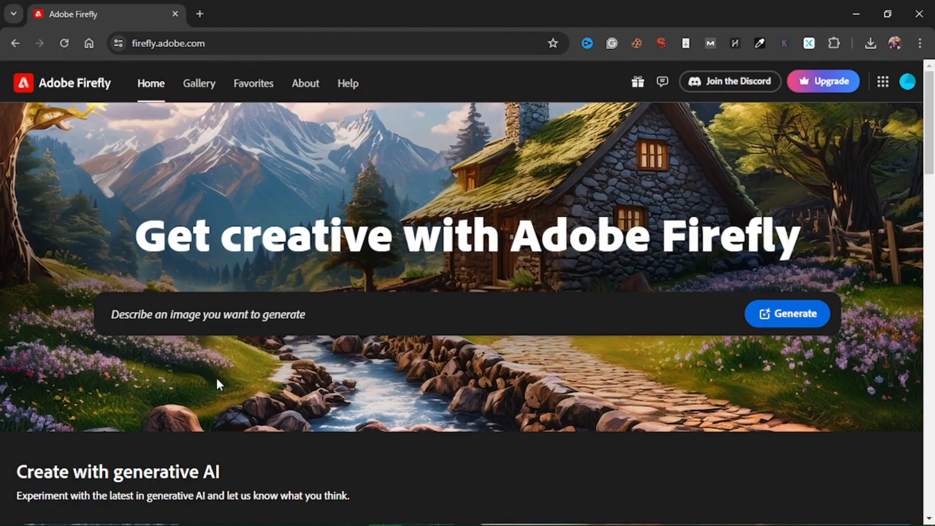
{"action": "scroll", "coordinate": [219, 380], "scroll_direction": "down", "scroll_amount": 8}
{"action": "scroll", "coordinate": [149, 467], "scroll_direction": "down", "scroll_amount": 2}
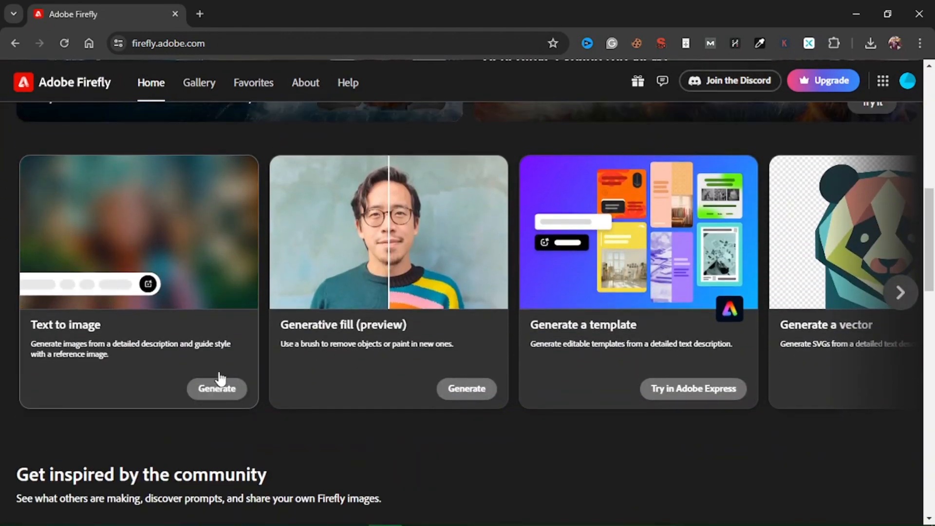
{"action": "left_click", "coordinate": [219, 385]}
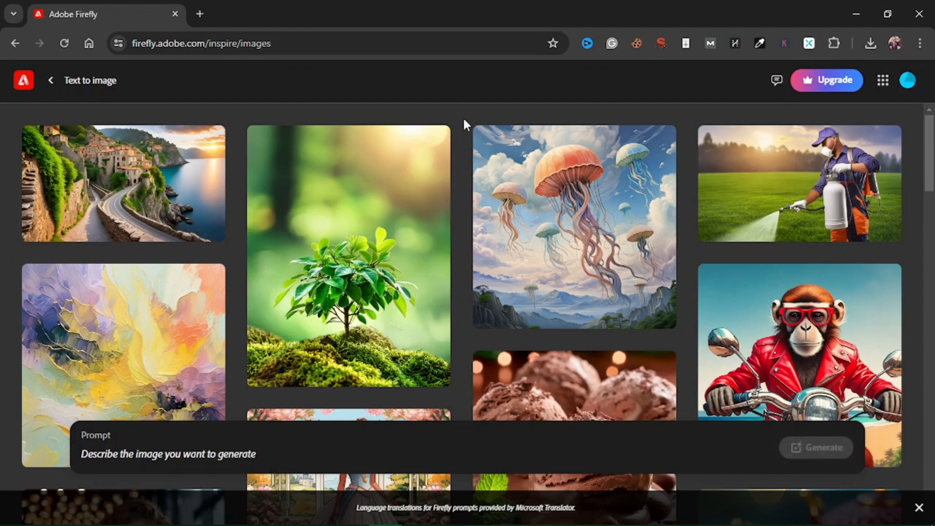
- Generate images from the prompt "A man in his 30s trying to catch some fishes while putting on a red jacket"
{"action": "scroll", "coordinate": [365, 313], "scroll_direction": "down", "scroll_amount": 1}
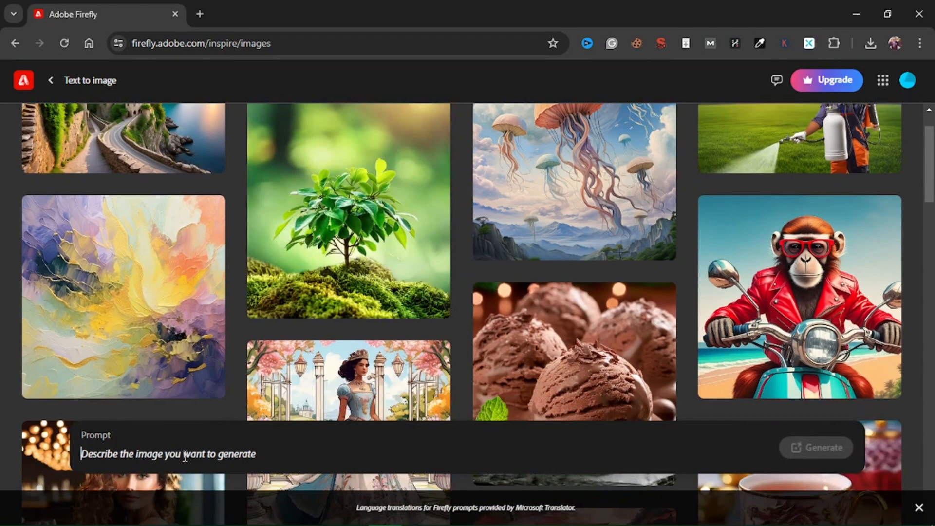
{"action": "type", "text": "A man in his 30s trying to catch some fishes while putting on a red jacket"}
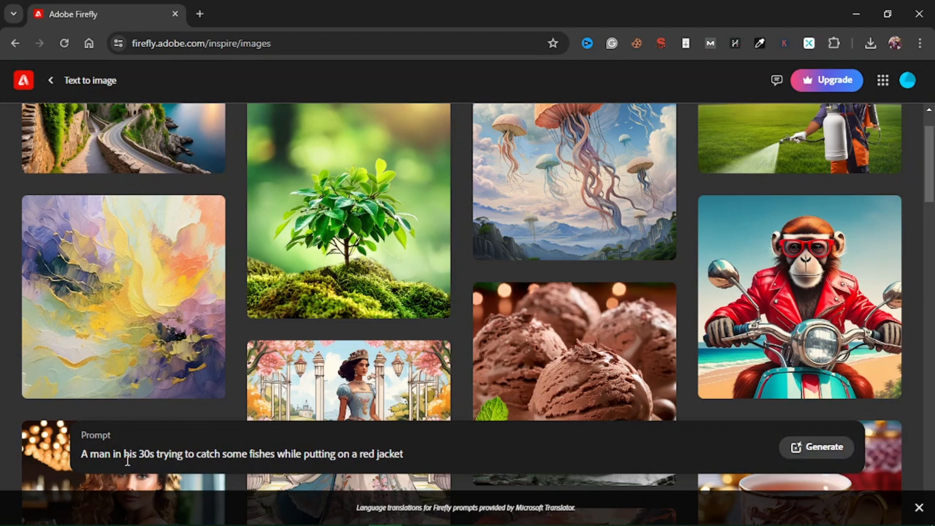
{"action": "key", "text": "Return"}
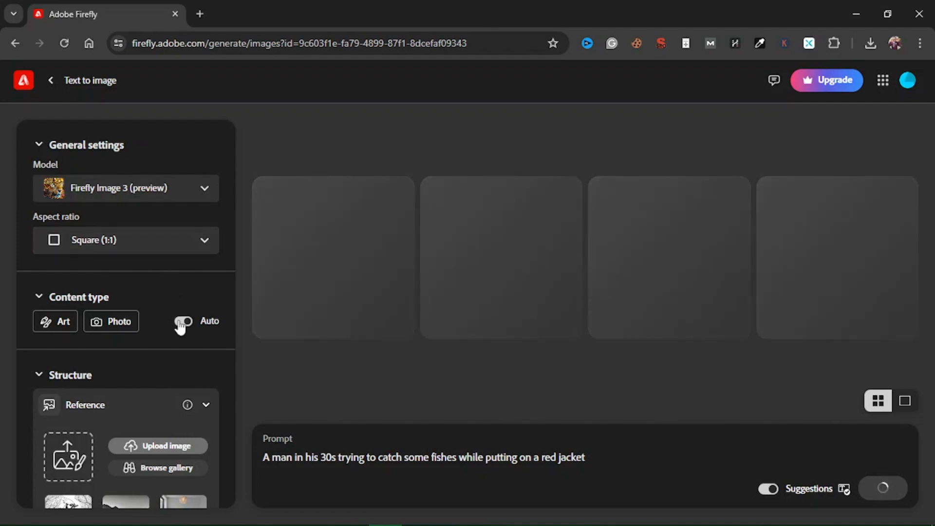
{"action": "scroll", "coordinate": [195, 360], "scroll_direction": "down", "scroll_amount": 1}
{"action": "scroll", "coordinate": [197, 373], "scroll_direction": "down", "scroll_amount": 3}
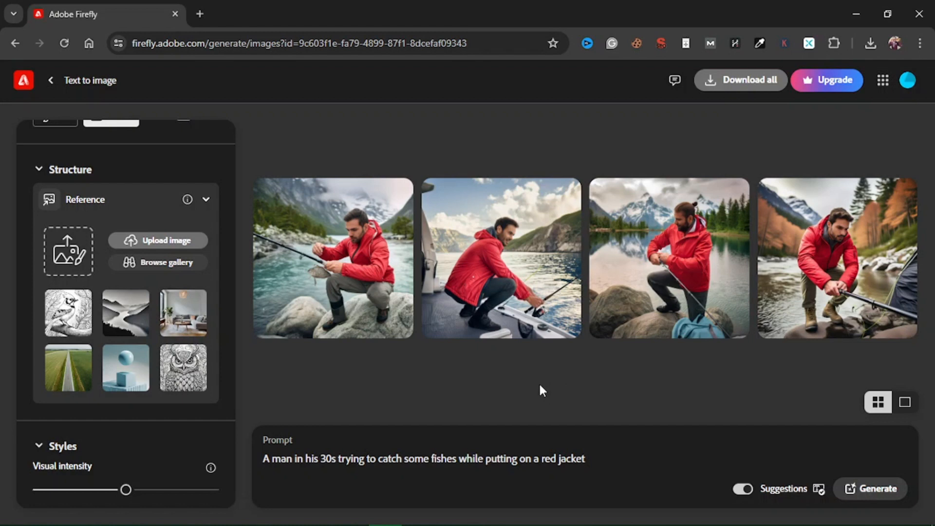
- Open the second generated image, the man on the boat, in Generative fill and expand its frame to Landscape (4:3)
{"action": "mouse_move", "coordinate": [520, 267]}
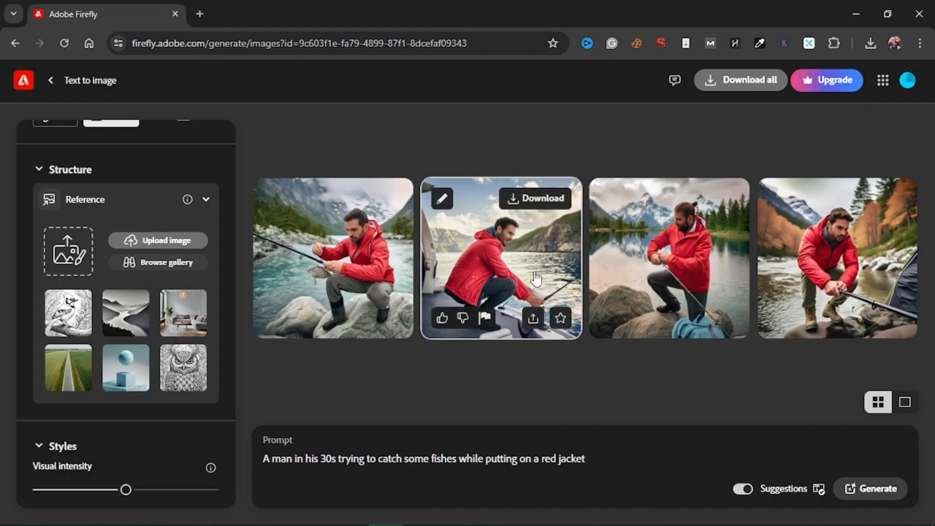
{"action": "left_click", "coordinate": [517, 253]}
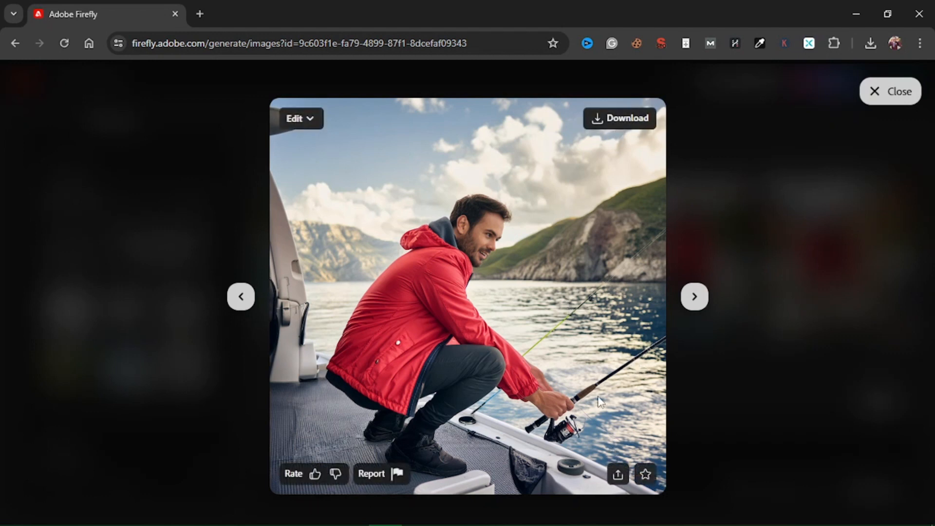
{"action": "left_click", "coordinate": [316, 127]}
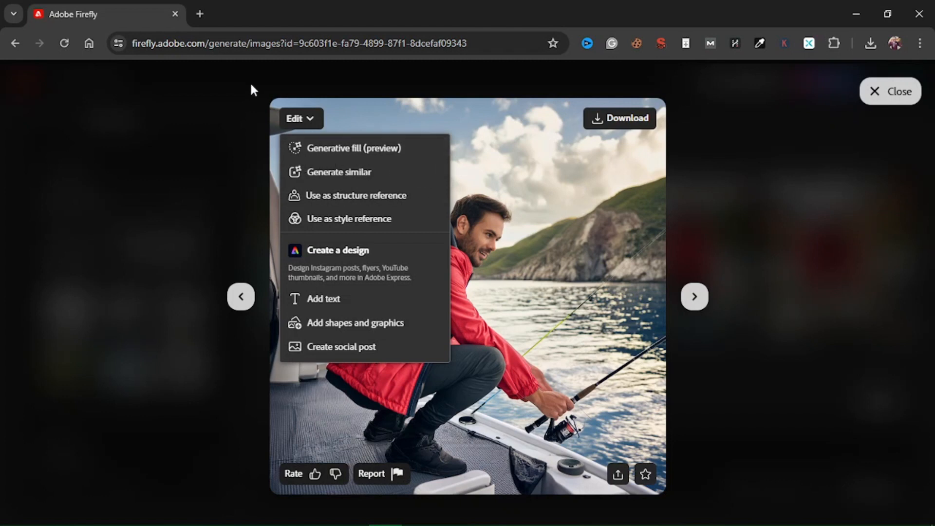
{"action": "left_click", "coordinate": [348, 150]}
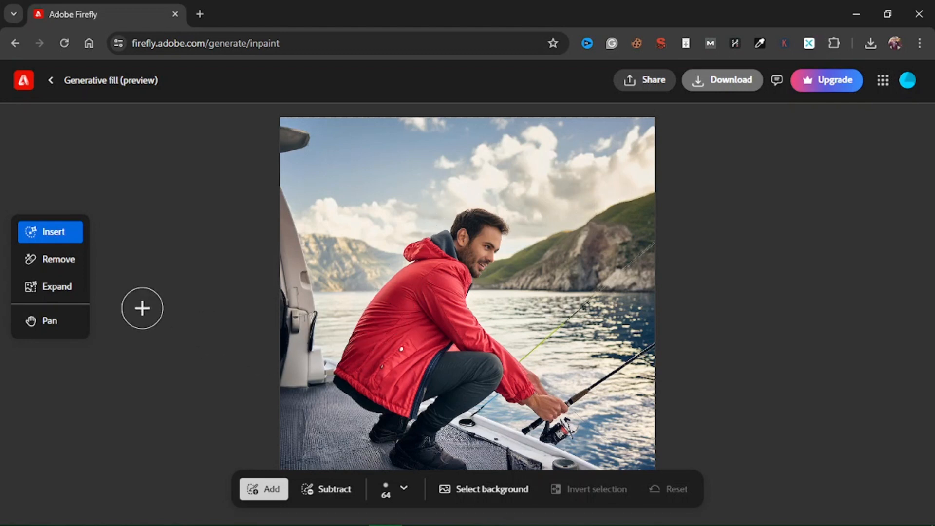
{"action": "left_click", "coordinate": [43, 292]}
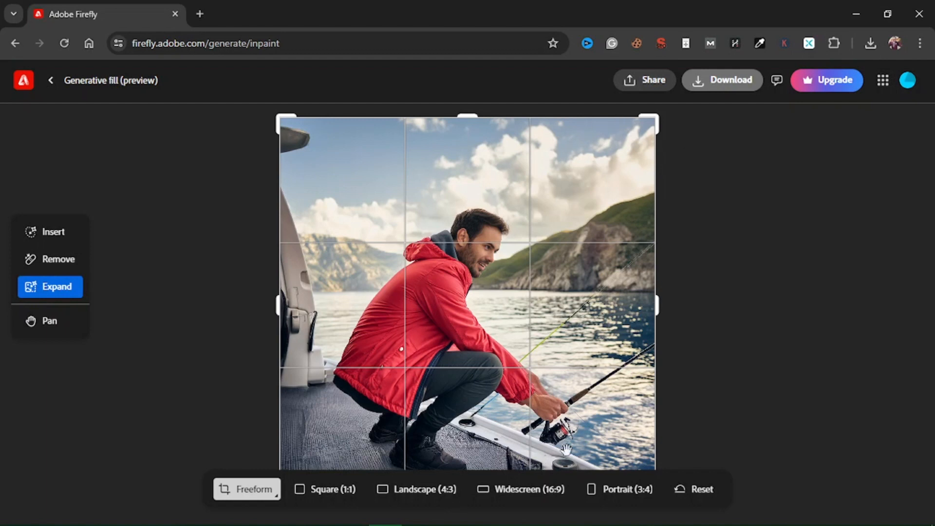
{"action": "left_click", "coordinate": [418, 490]}
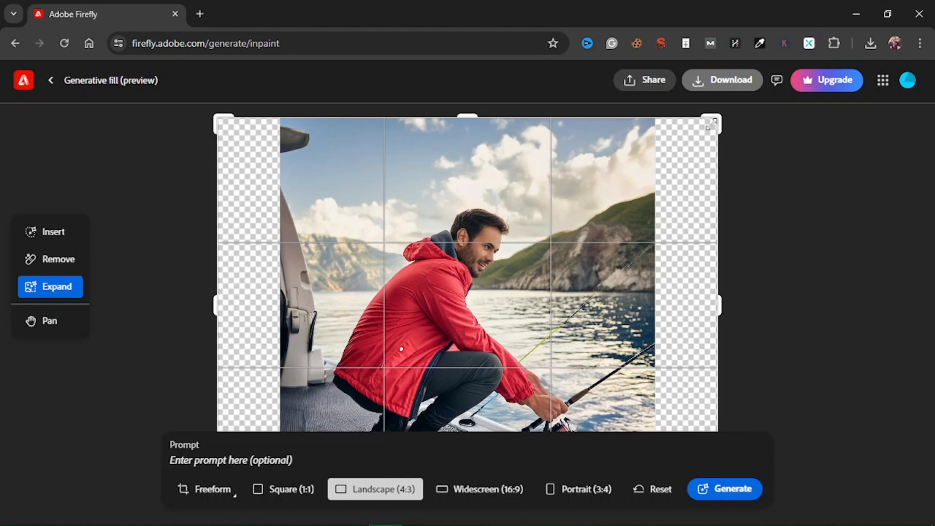
- Try extending the scene to the right with the image against the frame's left edge, and compare the three generated results
{"action": "left_click_drag", "start_coordinate": [521, 291], "coordinate": [463, 293]}
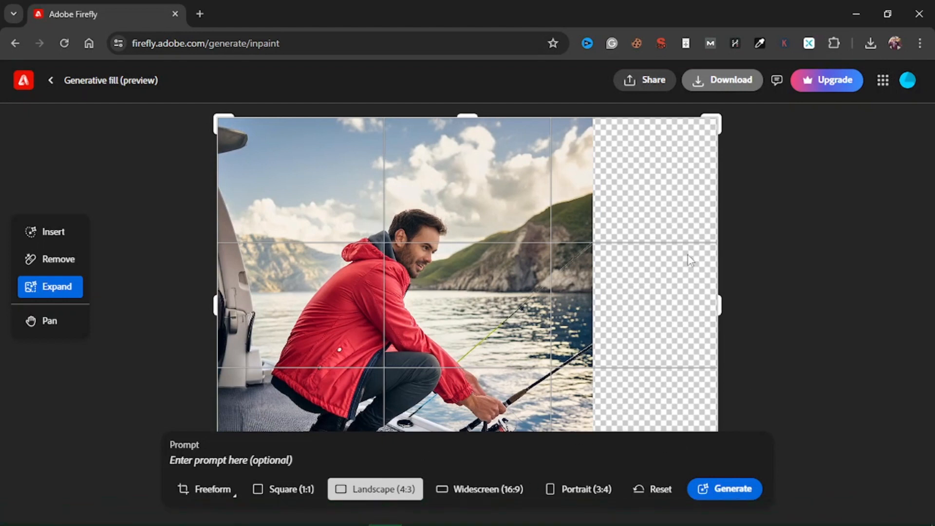
{"action": "left_click", "coordinate": [728, 490]}
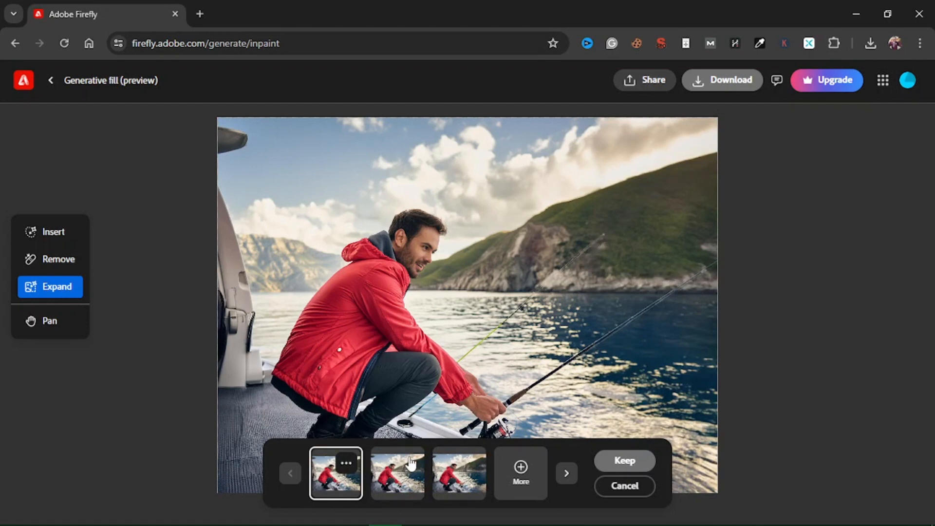
{"action": "left_click", "coordinate": [398, 480]}
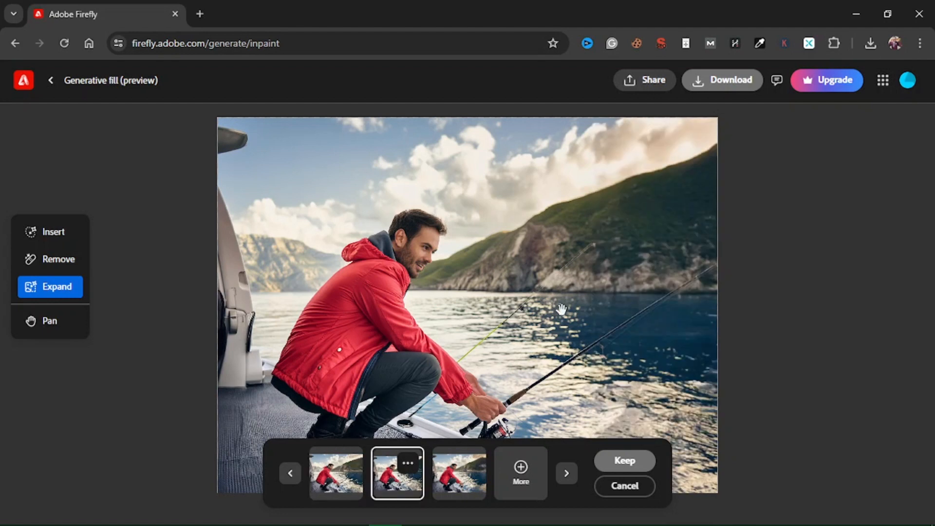
{"action": "left_click", "coordinate": [463, 488]}
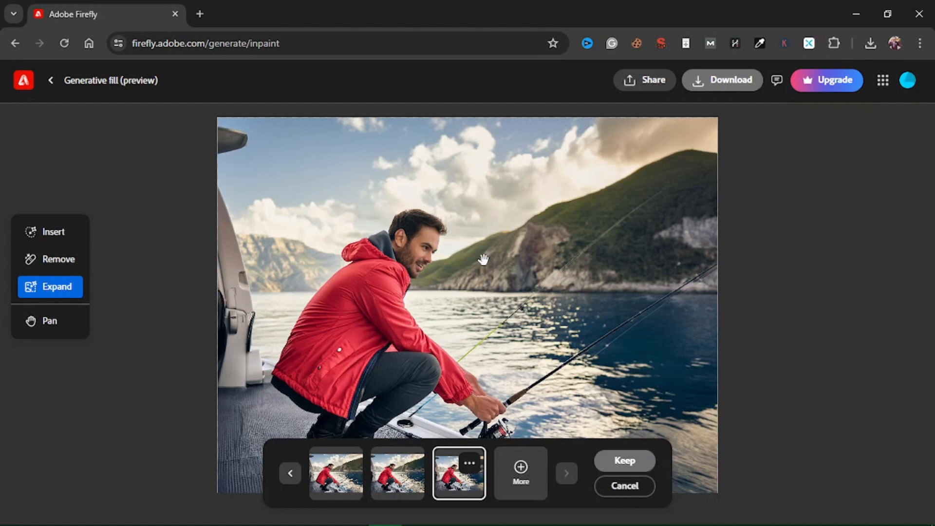
{"action": "left_click", "coordinate": [469, 464]}
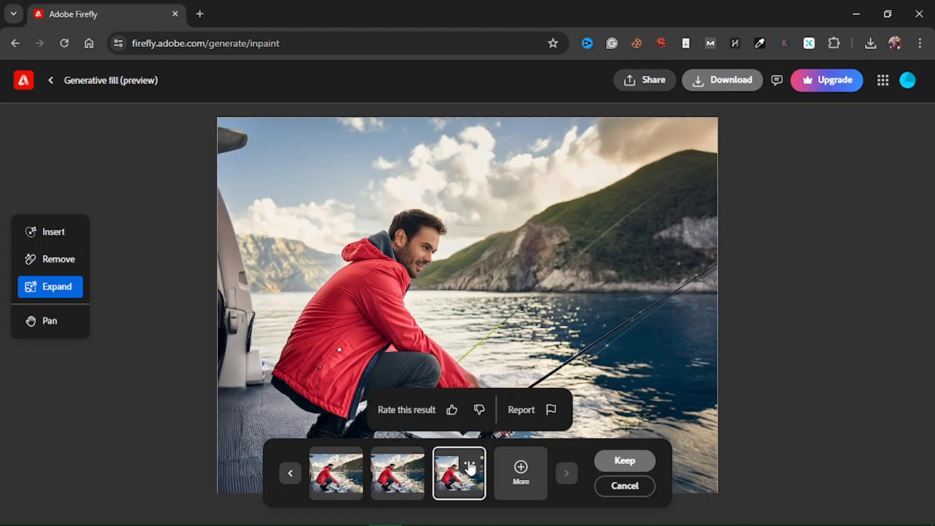
{"action": "left_click", "coordinate": [469, 465]}
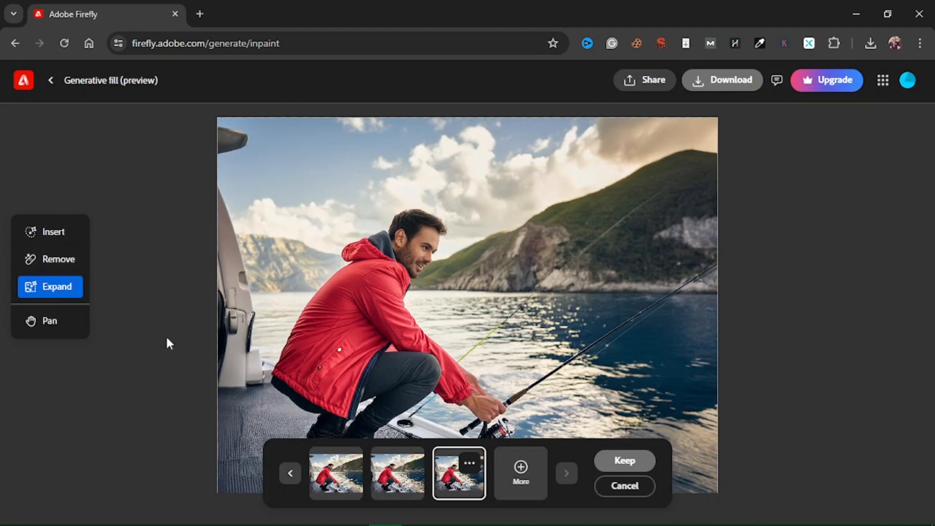
{"action": "left_click", "coordinate": [612, 493]}
- Move the image to the frame's right edge, generate the empty area on its left, and keep the third result
{"action": "left_click_drag", "start_coordinate": [395, 334], "coordinate": [521, 330]}
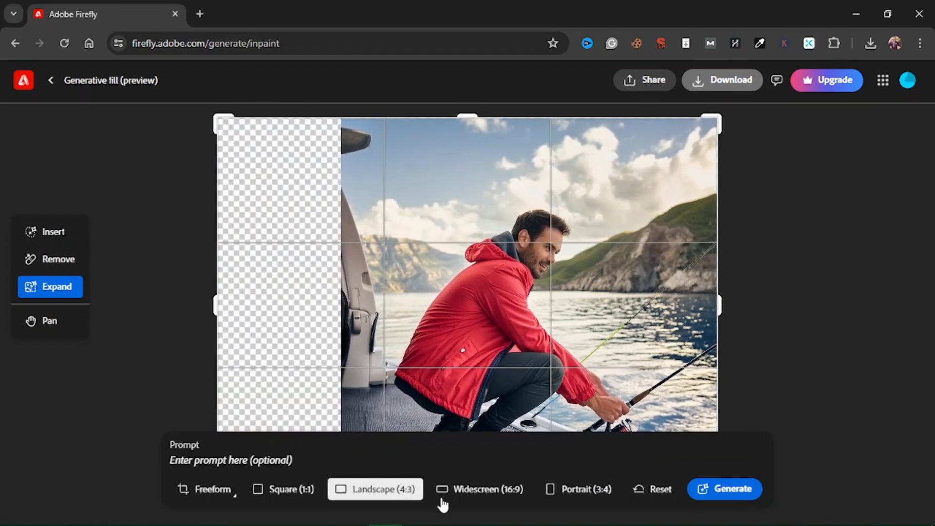
{"action": "left_click", "coordinate": [701, 487]}
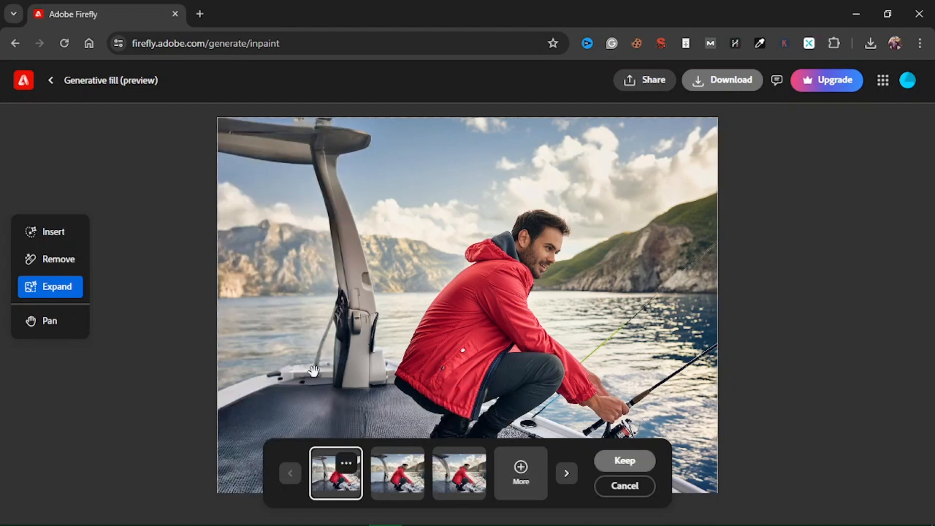
{"action": "left_click", "coordinate": [394, 486]}
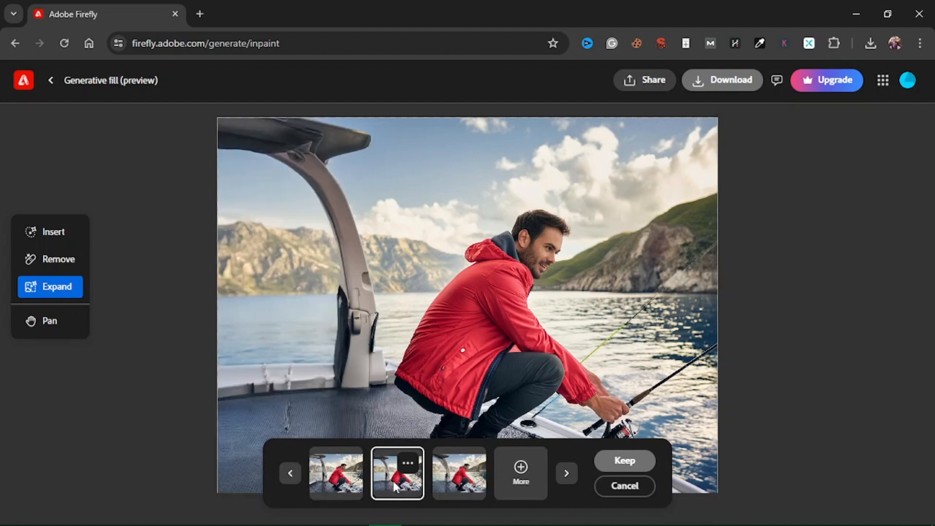
{"action": "left_click", "coordinate": [453, 482]}
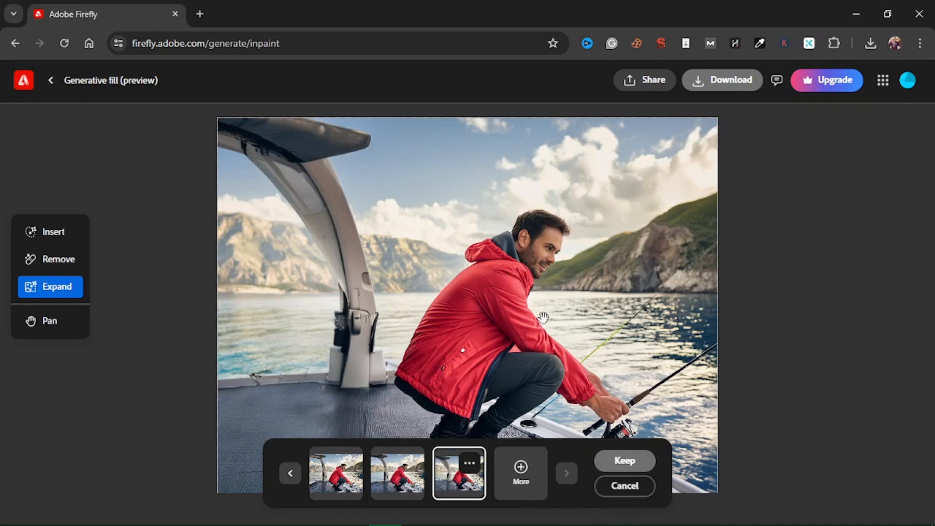
{"action": "left_click", "coordinate": [628, 464]}
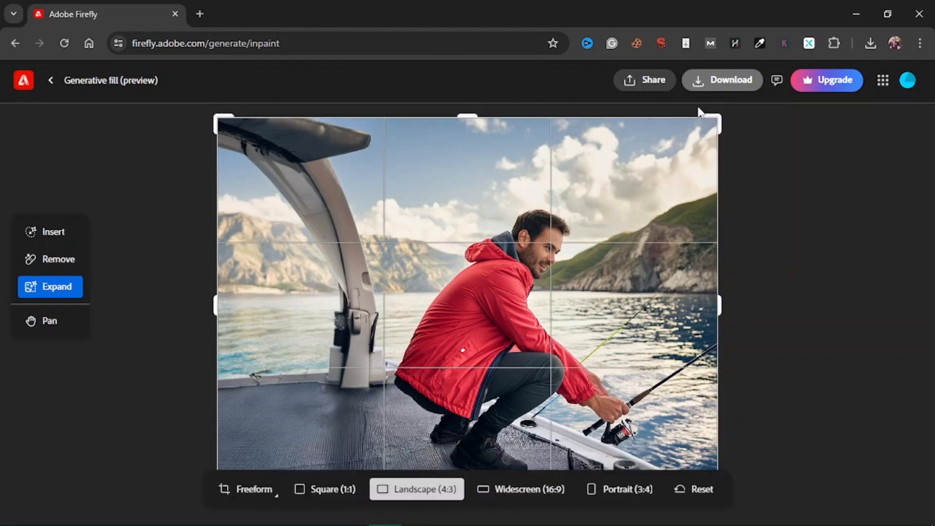
- Download the expanded boat image and open the PNG in a maximized photo viewer
{"action": "left_click", "coordinate": [734, 80]}
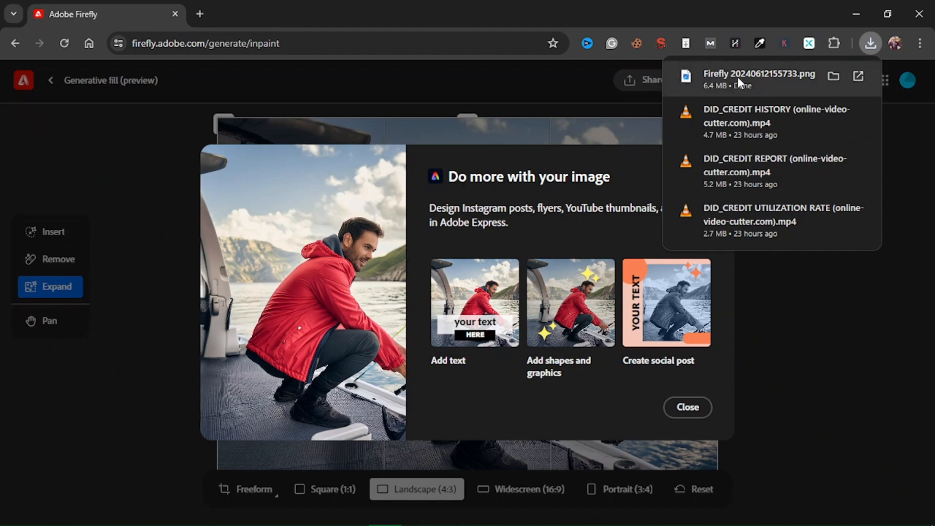
{"action": "left_click", "coordinate": [737, 77]}
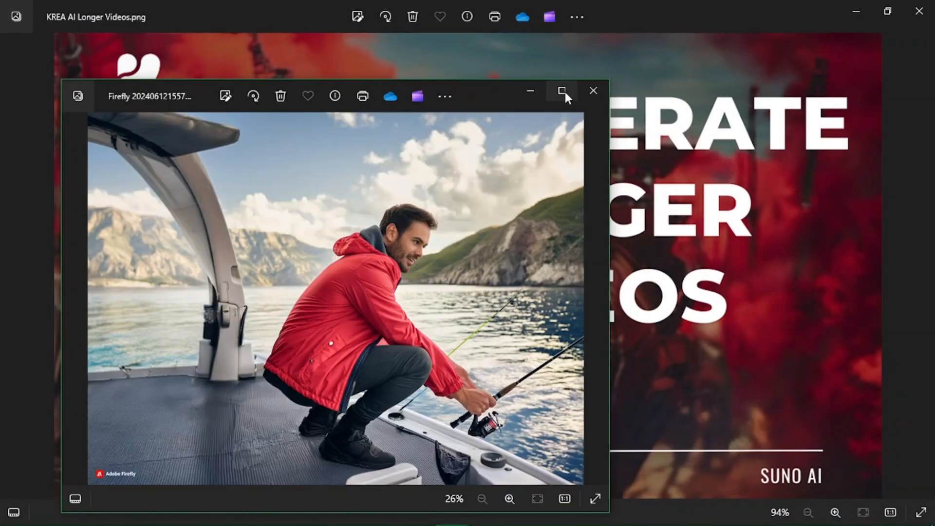
{"action": "left_click", "coordinate": [562, 92]}
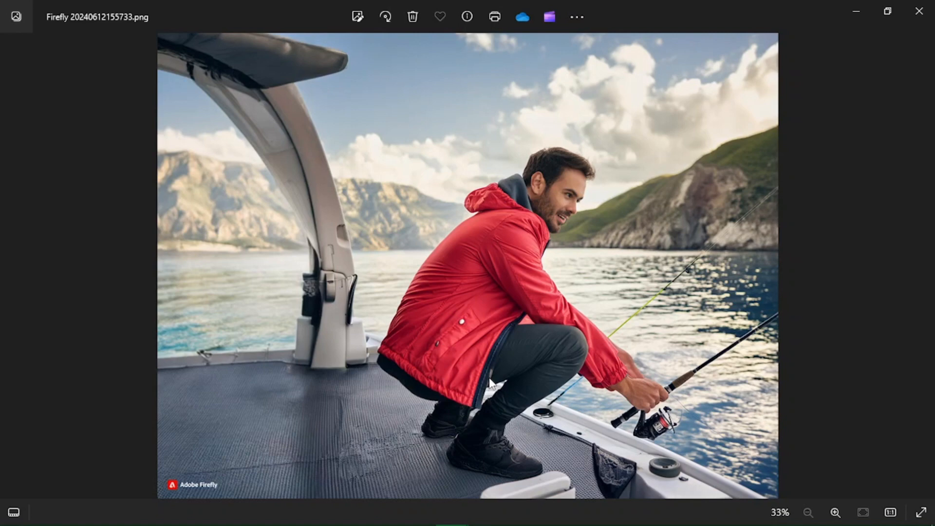
- View DSC_0801.jpg, switch back to Adobe Firefly, and expand the frame of that blue-suit portrait to Landscape (4:3)
{"action": "key", "text": "Right"}
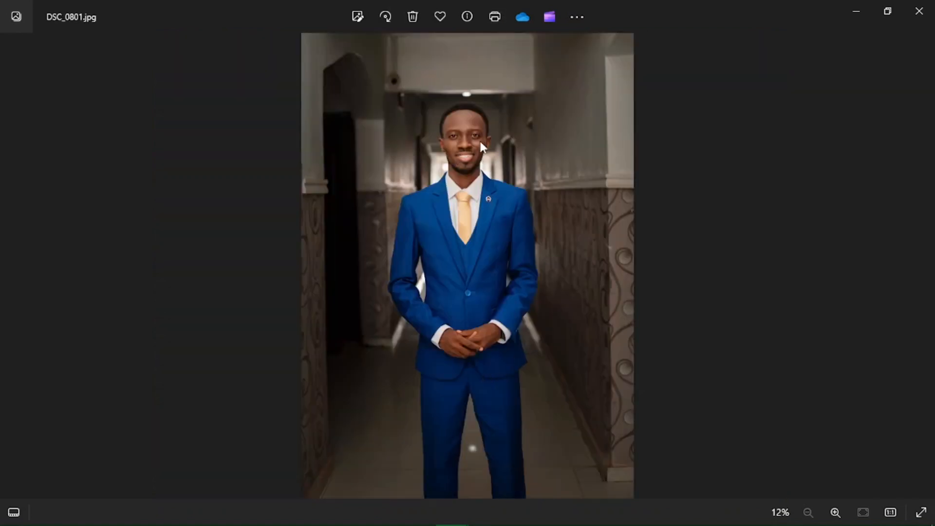
{"action": "left_click", "coordinate": [386, 514]}
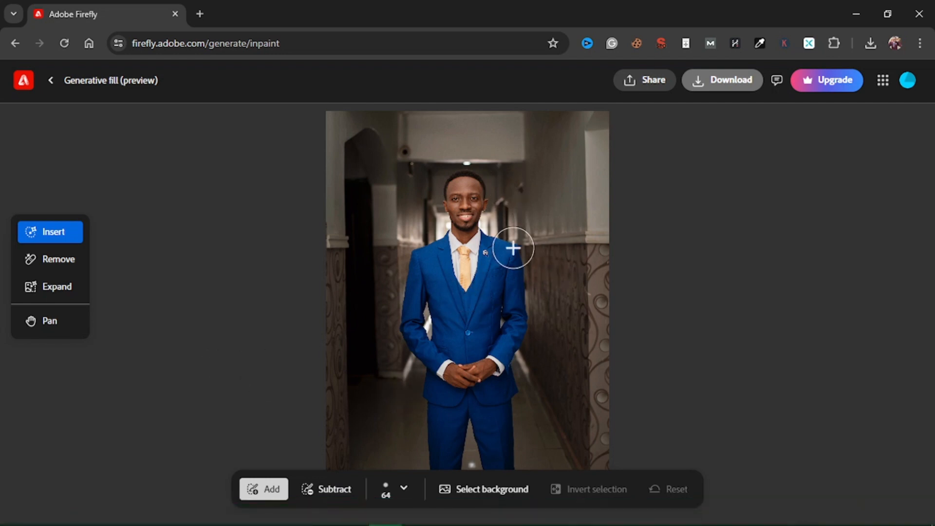
{"action": "left_click", "coordinate": [48, 291]}
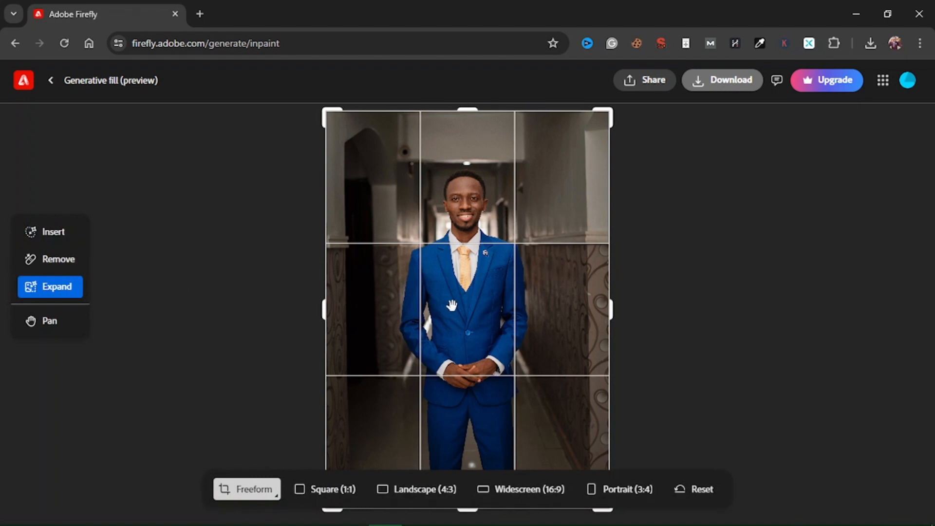
{"action": "left_click", "coordinate": [427, 491]}
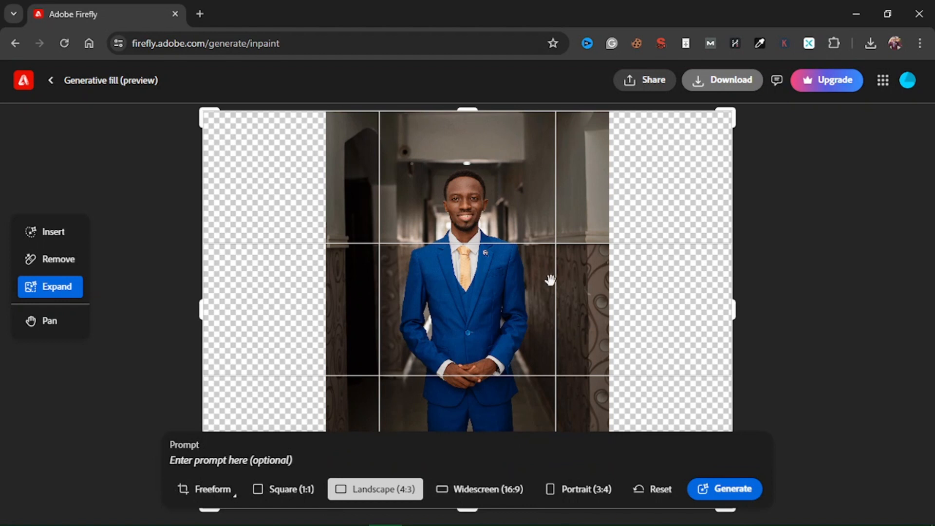
- Try extending the blue-suit portrait on both sides with the photo near the Landscape (4:3) frame's centre, and compare the three generated results
{"action": "mouse_move", "coordinate": [483, 290]}
{"action": "left_mouse_down"}
{"action": "mouse_move", "coordinate": [397, 289]}
{"action": "mouse_move", "coordinate": [489, 289]}
{"action": "mouse_move", "coordinate": [475, 289]}
{"action": "left_mouse_up"}
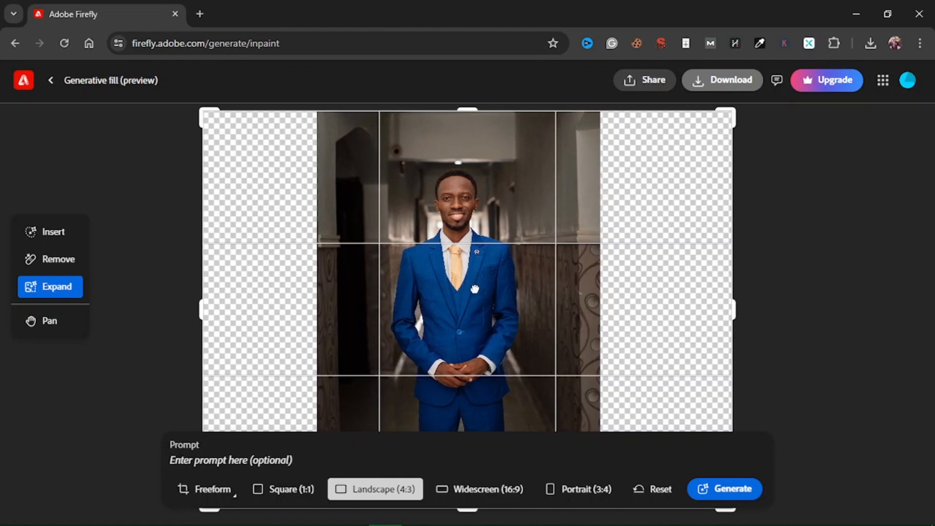
{"action": "left_click_drag", "start_coordinate": [478, 289], "coordinate": [480, 289]}
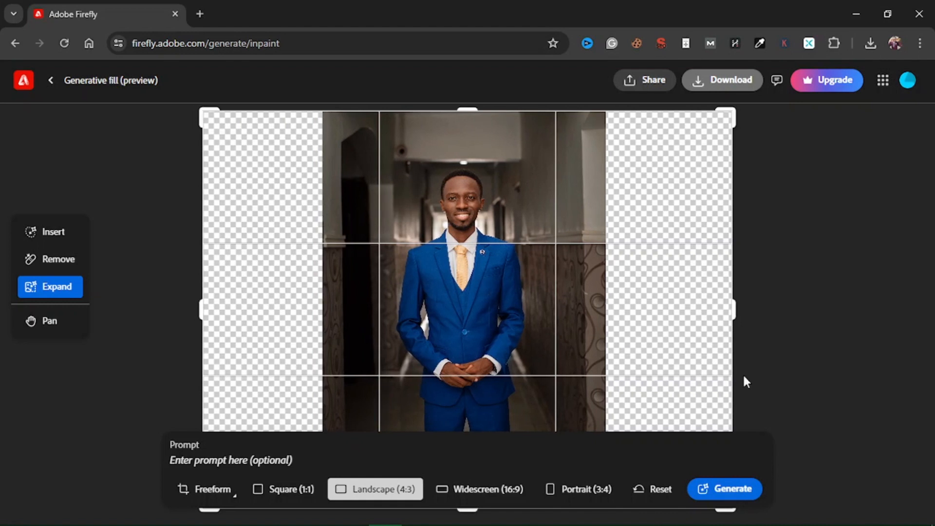
{"action": "left_click", "coordinate": [735, 490]}
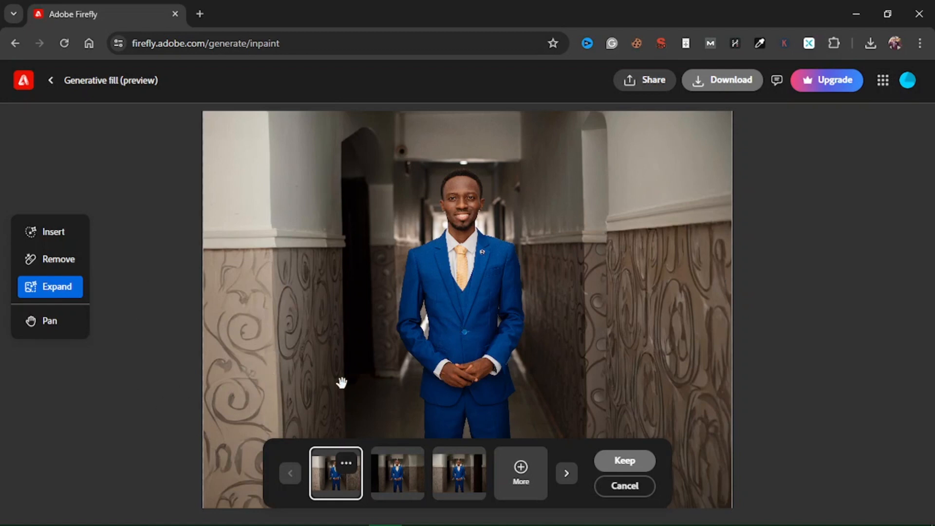
{"action": "left_click", "coordinate": [395, 476]}
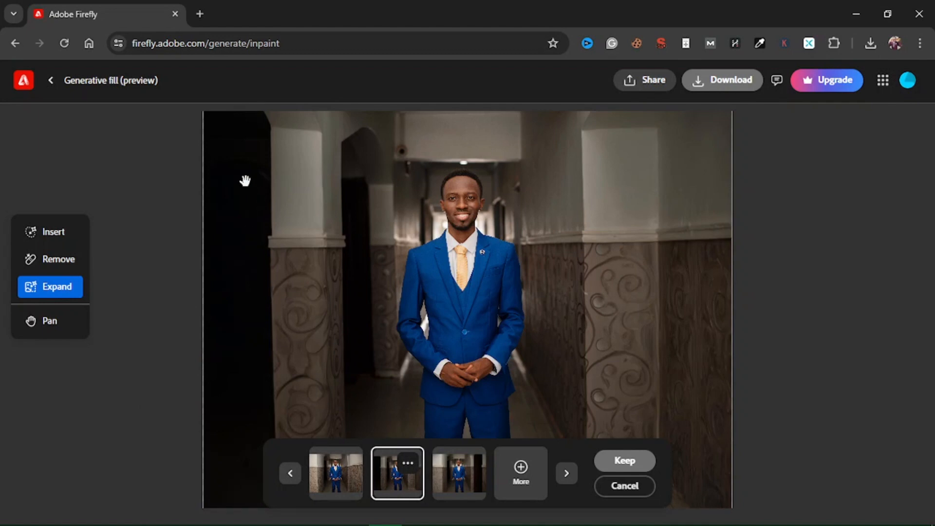
{"action": "left_click", "coordinate": [463, 479]}
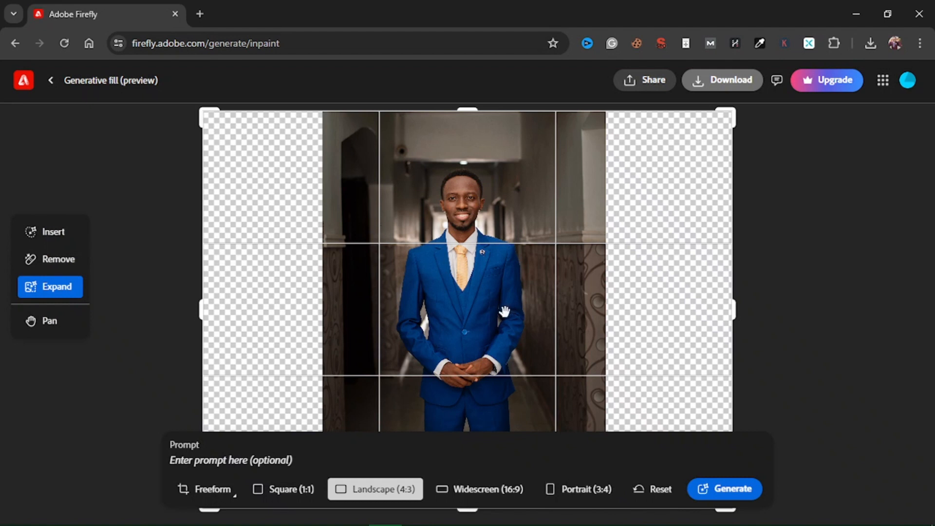
- Try brushing over the left half of the portrait with Insert, and reset the selection
{"action": "left_click", "coordinate": [56, 236]}
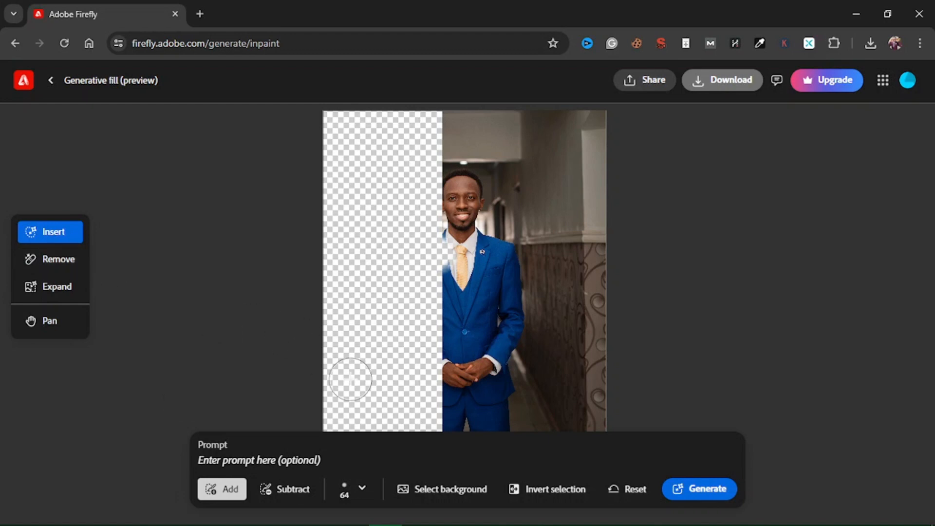
{"action": "left_click", "coordinate": [623, 492]}
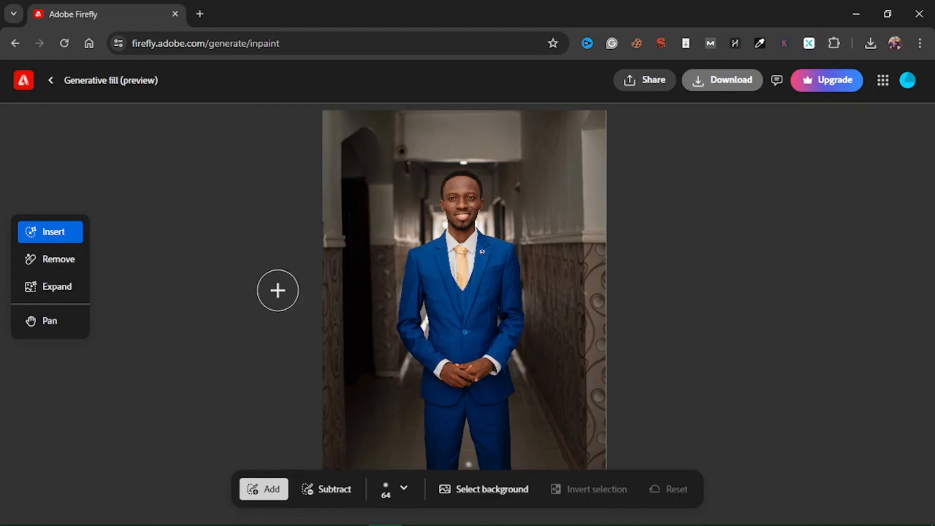
- With Remove, brush over the man's blue suit jacket and trousers, leaving out his face, tie and hands
{"action": "left_click", "coordinate": [57, 262]}
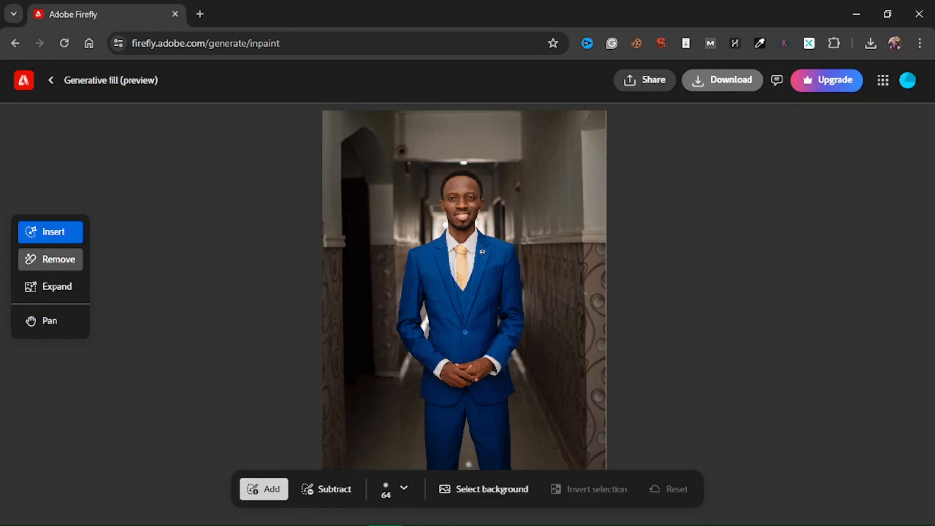
{"action": "mouse_move", "coordinate": [427, 283]}
{"action": "left_mouse_down"}
{"action": "mouse_move", "coordinate": [447, 335]}
{"action": "mouse_move", "coordinate": [466, 338]}
{"action": "mouse_move", "coordinate": [491, 301]}
{"action": "mouse_move", "coordinate": [471, 311]}
{"action": "mouse_move", "coordinate": [496, 261]}
{"action": "mouse_move", "coordinate": [492, 244]}
{"action": "mouse_move", "coordinate": [504, 274]}
{"action": "mouse_move", "coordinate": [497, 324]}
{"action": "mouse_move", "coordinate": [506, 329]}
{"action": "mouse_move", "coordinate": [508, 318]}
{"action": "mouse_move", "coordinate": [502, 350]}
{"action": "mouse_move", "coordinate": [448, 335]}
{"action": "mouse_move", "coordinate": [441, 313]}
{"action": "mouse_move", "coordinate": [454, 312]}
{"action": "mouse_move", "coordinate": [433, 253]}
{"action": "mouse_move", "coordinate": [419, 264]}
{"action": "mouse_move", "coordinate": [411, 303]}
{"action": "mouse_move", "coordinate": [426, 345]}
{"action": "mouse_move", "coordinate": [419, 375]}
{"action": "mouse_move", "coordinate": [438, 410]}
{"action": "mouse_move", "coordinate": [438, 458]}
{"action": "mouse_move", "coordinate": [458, 411]}
{"action": "mouse_move", "coordinate": [502, 386]}
{"action": "mouse_move", "coordinate": [488, 435]}
{"action": "mouse_move", "coordinate": [495, 458]}
{"action": "mouse_move", "coordinate": [514, 378]}
{"action": "left_mouse_up"}
{"action": "mouse_move", "coordinate": [498, 224]}
{"action": "left_mouse_down"}
{"action": "mouse_move", "coordinate": [434, 238]}
{"action": "mouse_move", "coordinate": [503, 245]}
{"action": "mouse_move", "coordinate": [489, 236]}
{"action": "left_mouse_up"}
{"action": "left_click", "coordinate": [487, 237]}
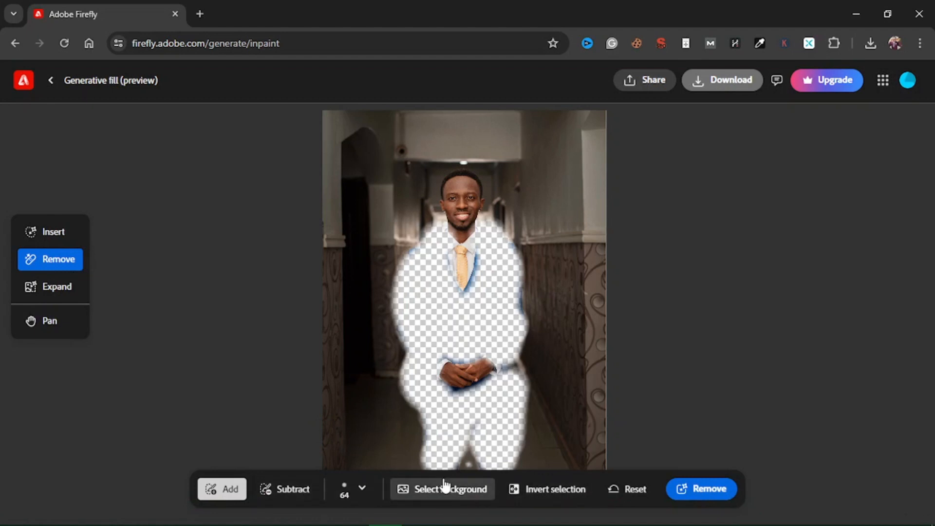
{"action": "left_click", "coordinate": [360, 489]}
{"action": "left_click", "coordinate": [361, 489]}
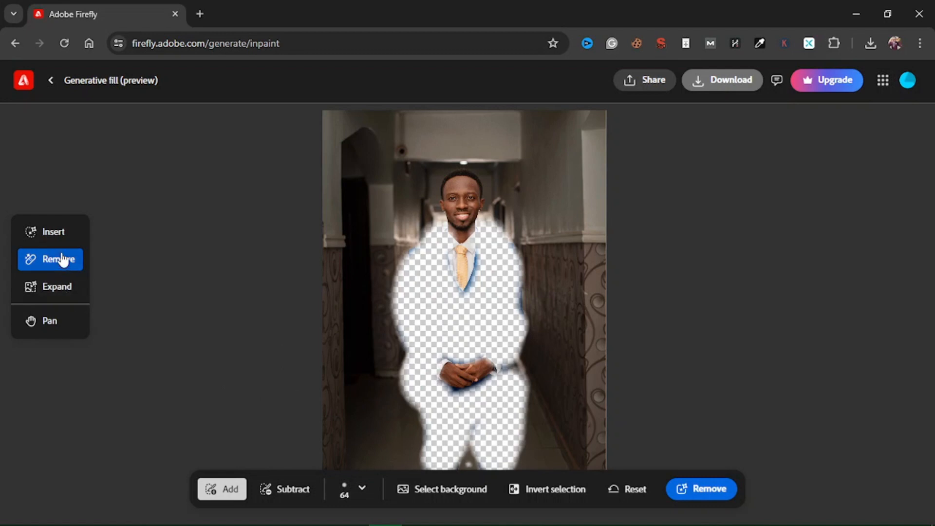
- Switch the brushed suit area to Insert and generate it with the prompt "change this suit to a black one"
{"action": "left_click", "coordinate": [58, 234]}
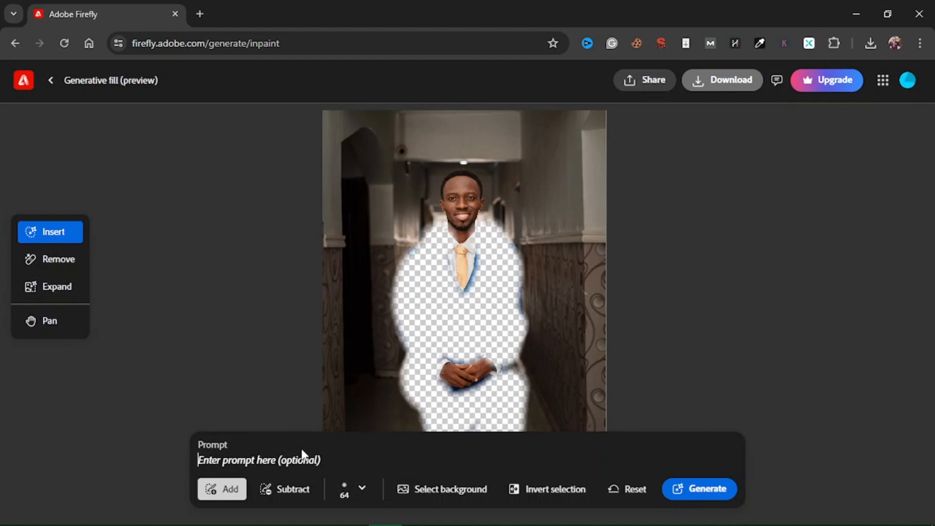
{"action": "type", "text": "chan"}
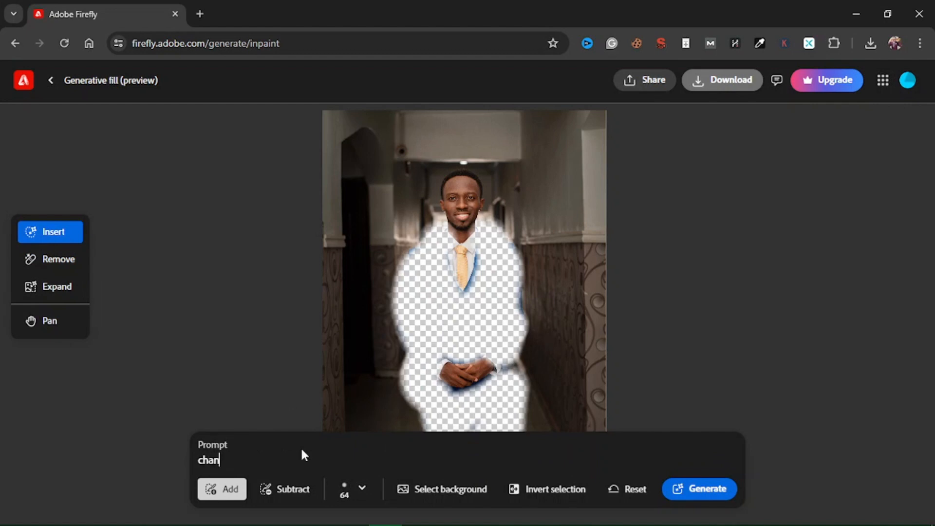
{"action": "type", "text": "ge this suit to a black one"}
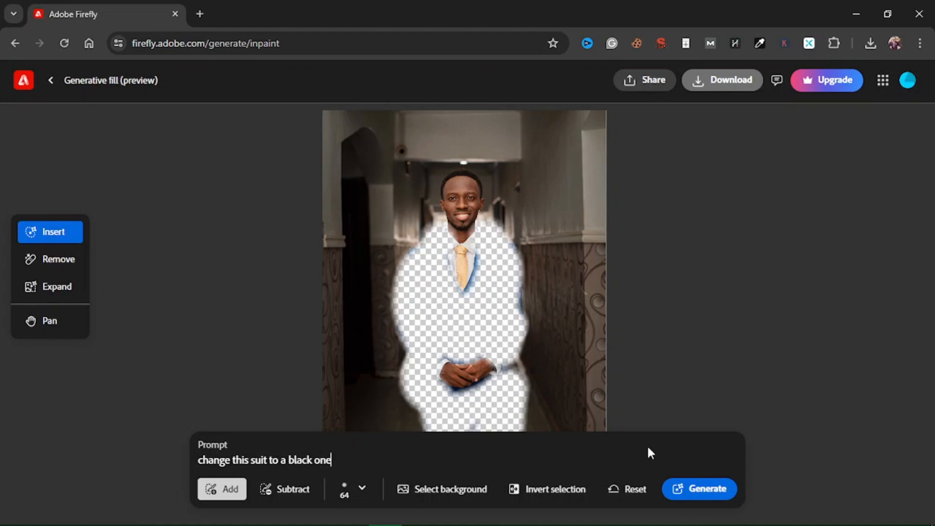
{"action": "left_click", "coordinate": [703, 491]}
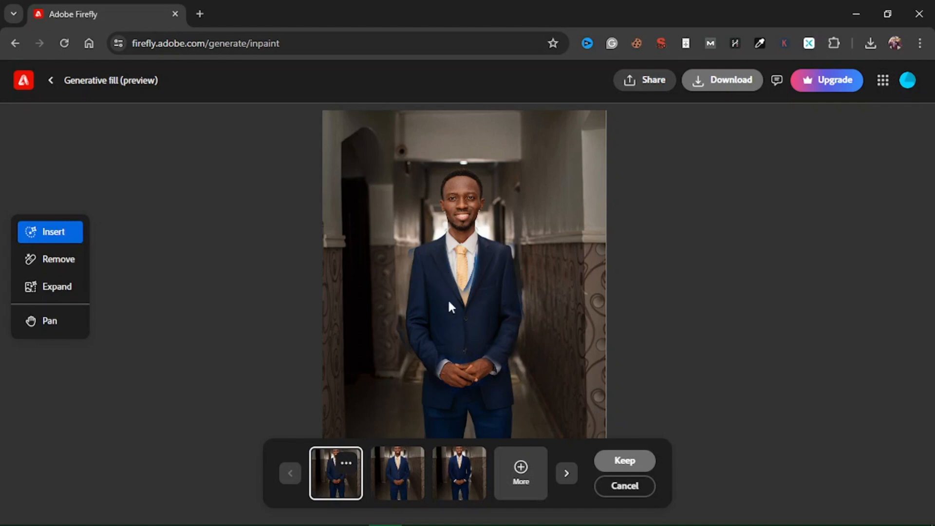
- Compare the three generated black-suit results, return to the first one, and discard them all
{"action": "left_click", "coordinate": [393, 476]}
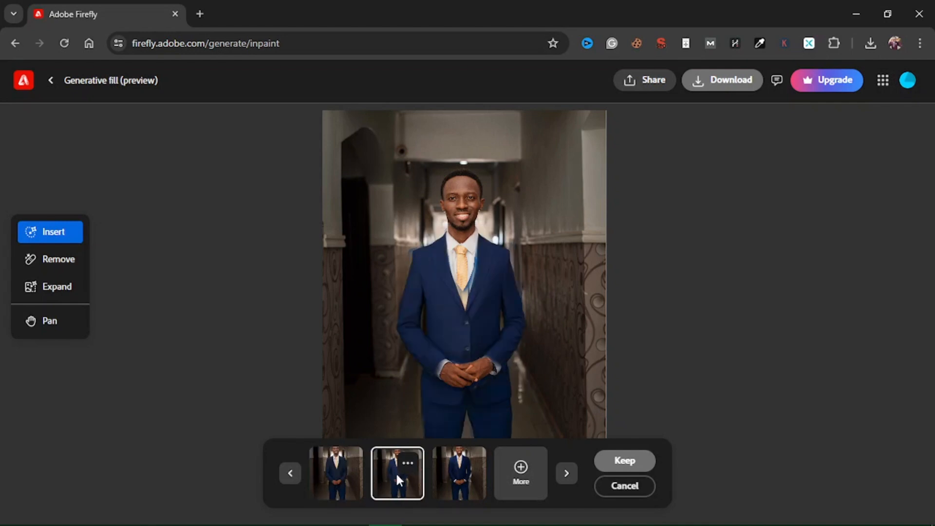
{"action": "left_click", "coordinate": [455, 469]}
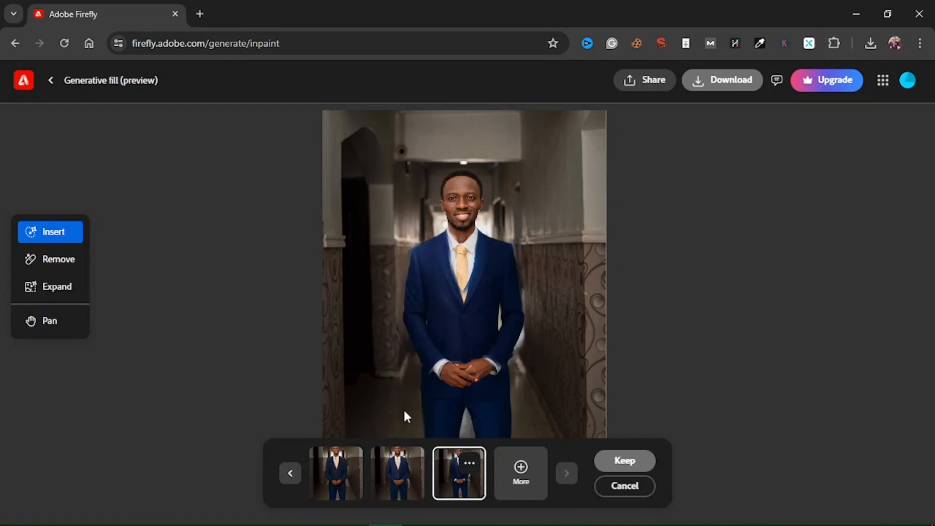
{"action": "left_click", "coordinate": [338, 484]}
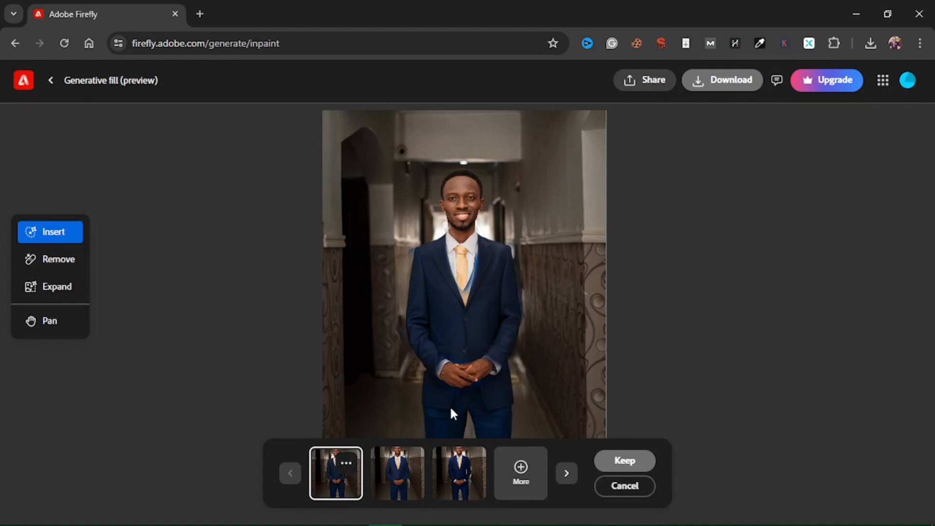
{"action": "left_click", "coordinate": [642, 487]}
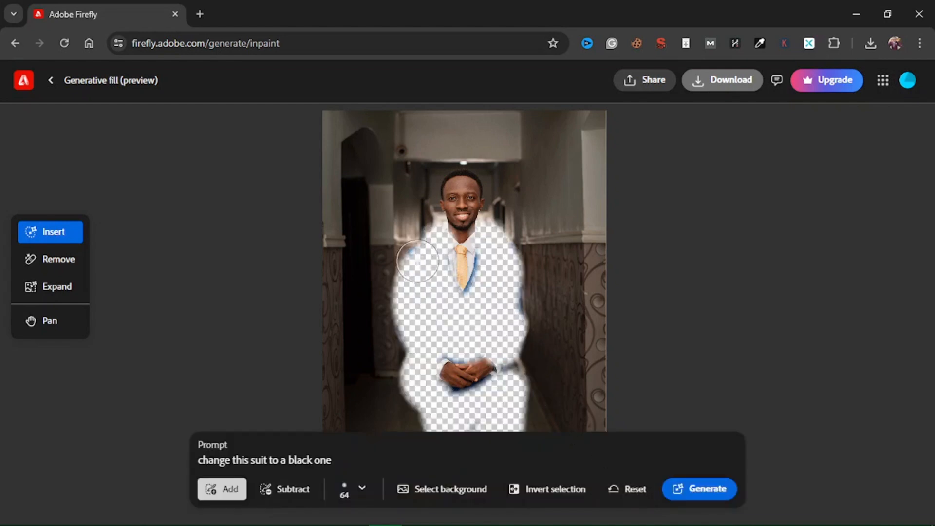
- Widen the brushed area along the suit's edges and around the tie, and generate with the prompt "change this suit to a red one"
{"action": "mouse_move", "coordinate": [526, 294]}
{"action": "left_mouse_down"}
{"action": "mouse_move", "coordinate": [521, 312]}
{"action": "mouse_move", "coordinate": [515, 250]}
{"action": "left_mouse_up"}
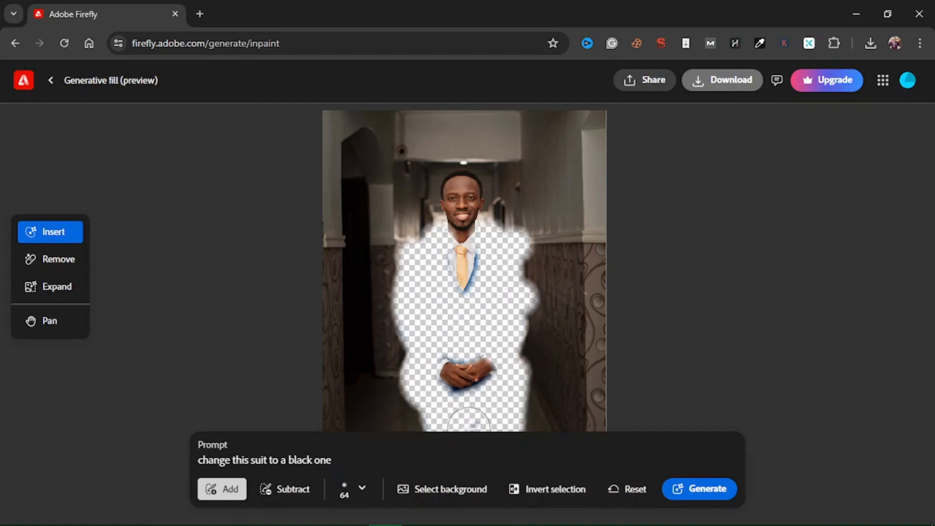
{"action": "mouse_move", "coordinate": [491, 265]}
{"action": "left_mouse_down"}
{"action": "mouse_move", "coordinate": [470, 263]}
{"action": "mouse_move", "coordinate": [474, 292]}
{"action": "mouse_move", "coordinate": [477, 280]}
{"action": "left_mouse_up"}
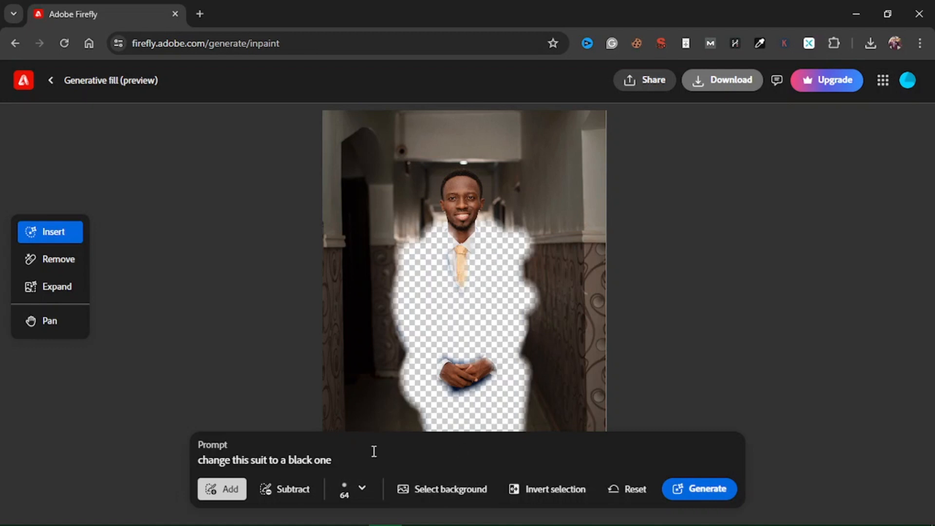
{"action": "double_click", "coordinate": [302, 459]}
{"action": "type", "text": "red"}
{"action": "left_click", "coordinate": [678, 494]}
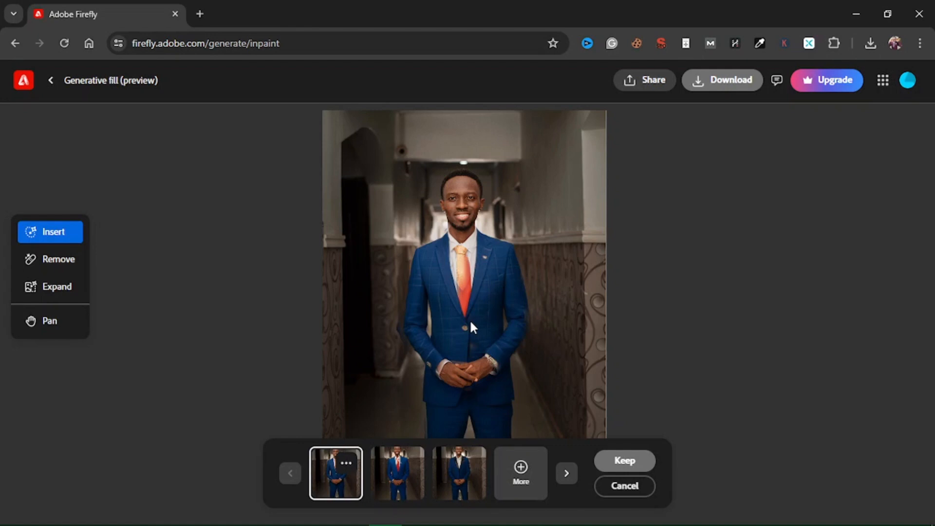
- Compare the three results generated for the red suit and return to the first one
{"action": "left_click", "coordinate": [385, 474]}
{"action": "left_click", "coordinate": [457, 468]}
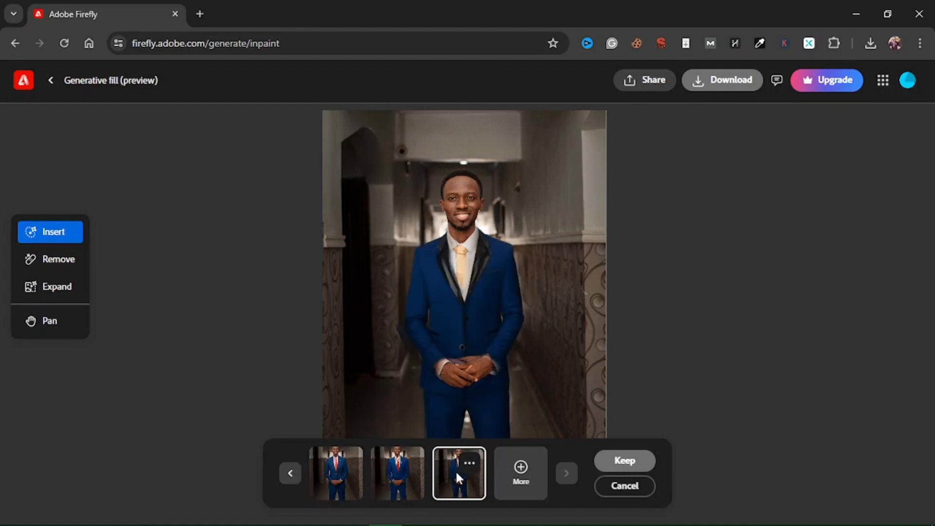
{"action": "left_click", "coordinate": [345, 485]}
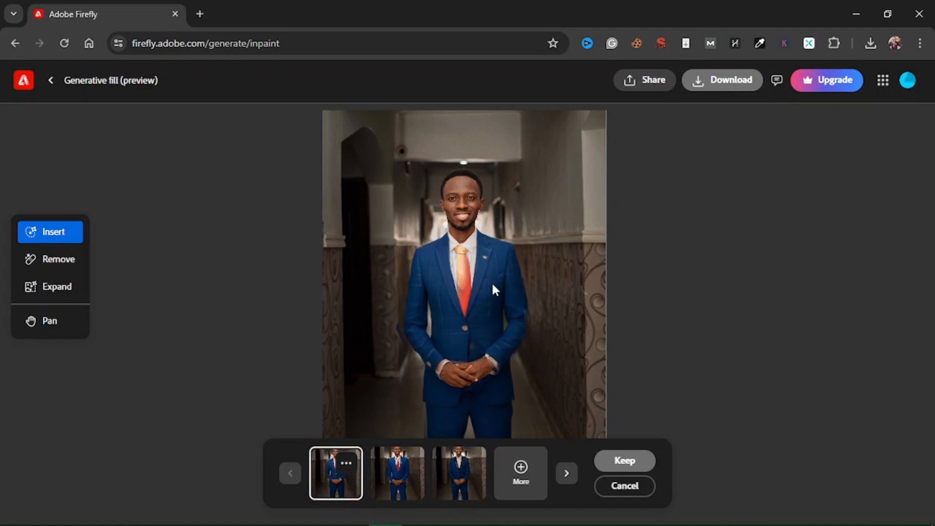